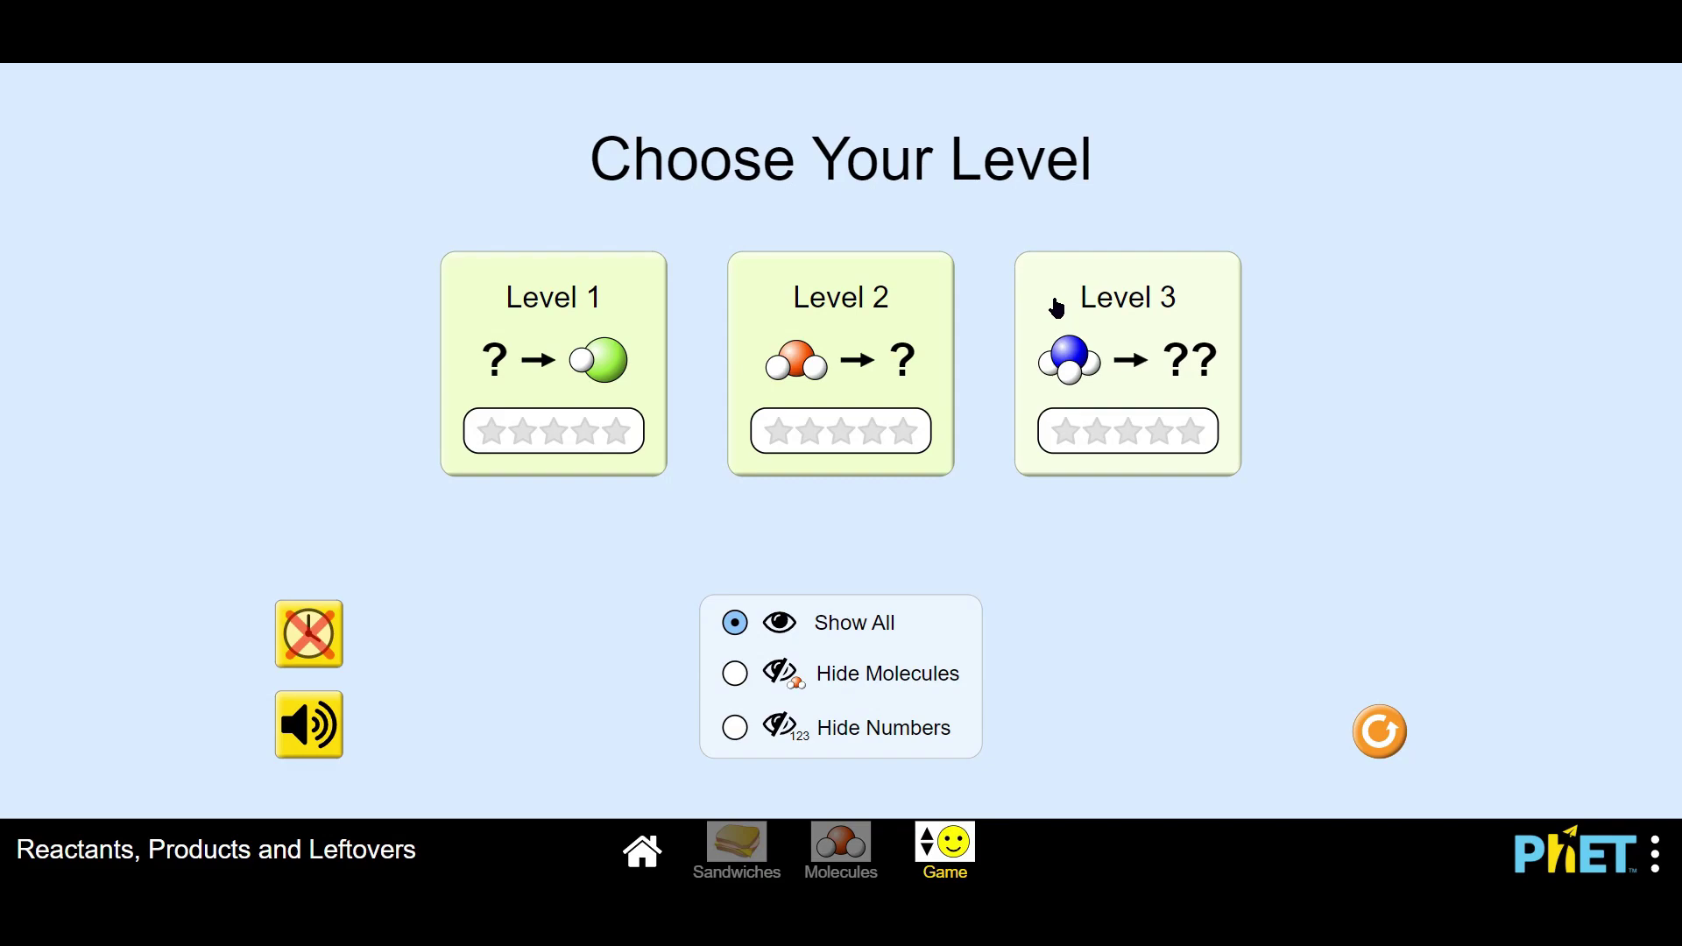
Start the Level 1 game and set the carbon (C) reactant count to 7 for the CO₂ reaction.
left_click(471, 296)
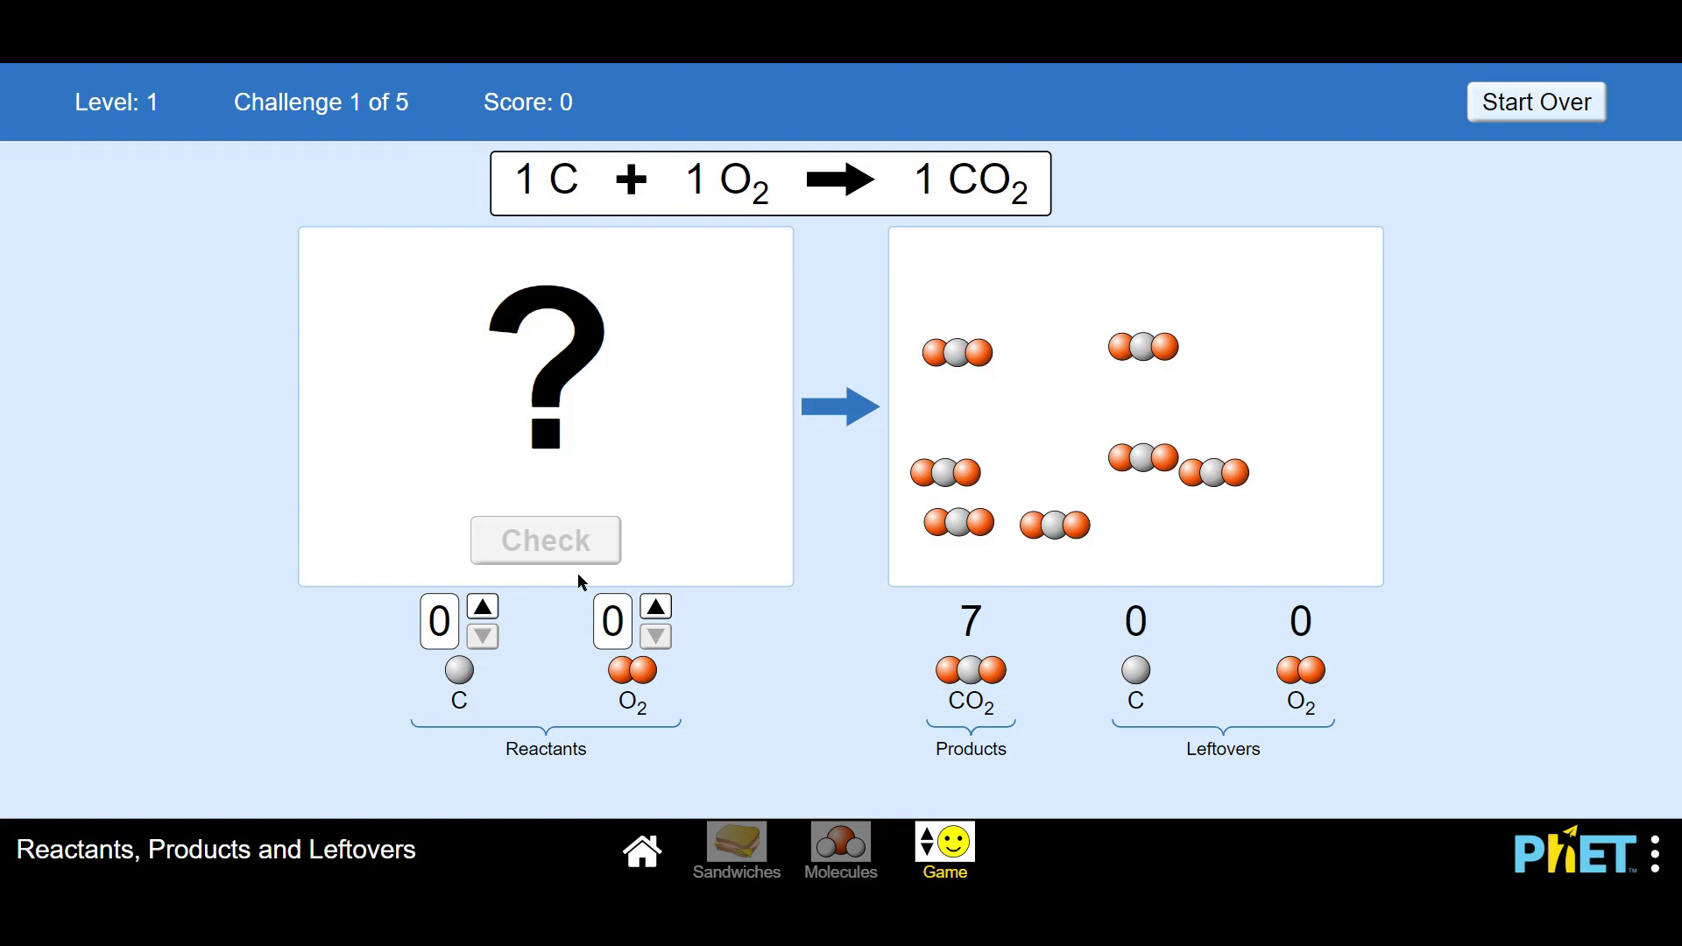
left_click(482, 606)
left_click(482, 606)
left_click(482, 607)
left_click(482, 607)
left_click(482, 606)
left_click(482, 606)
left_click(482, 606)
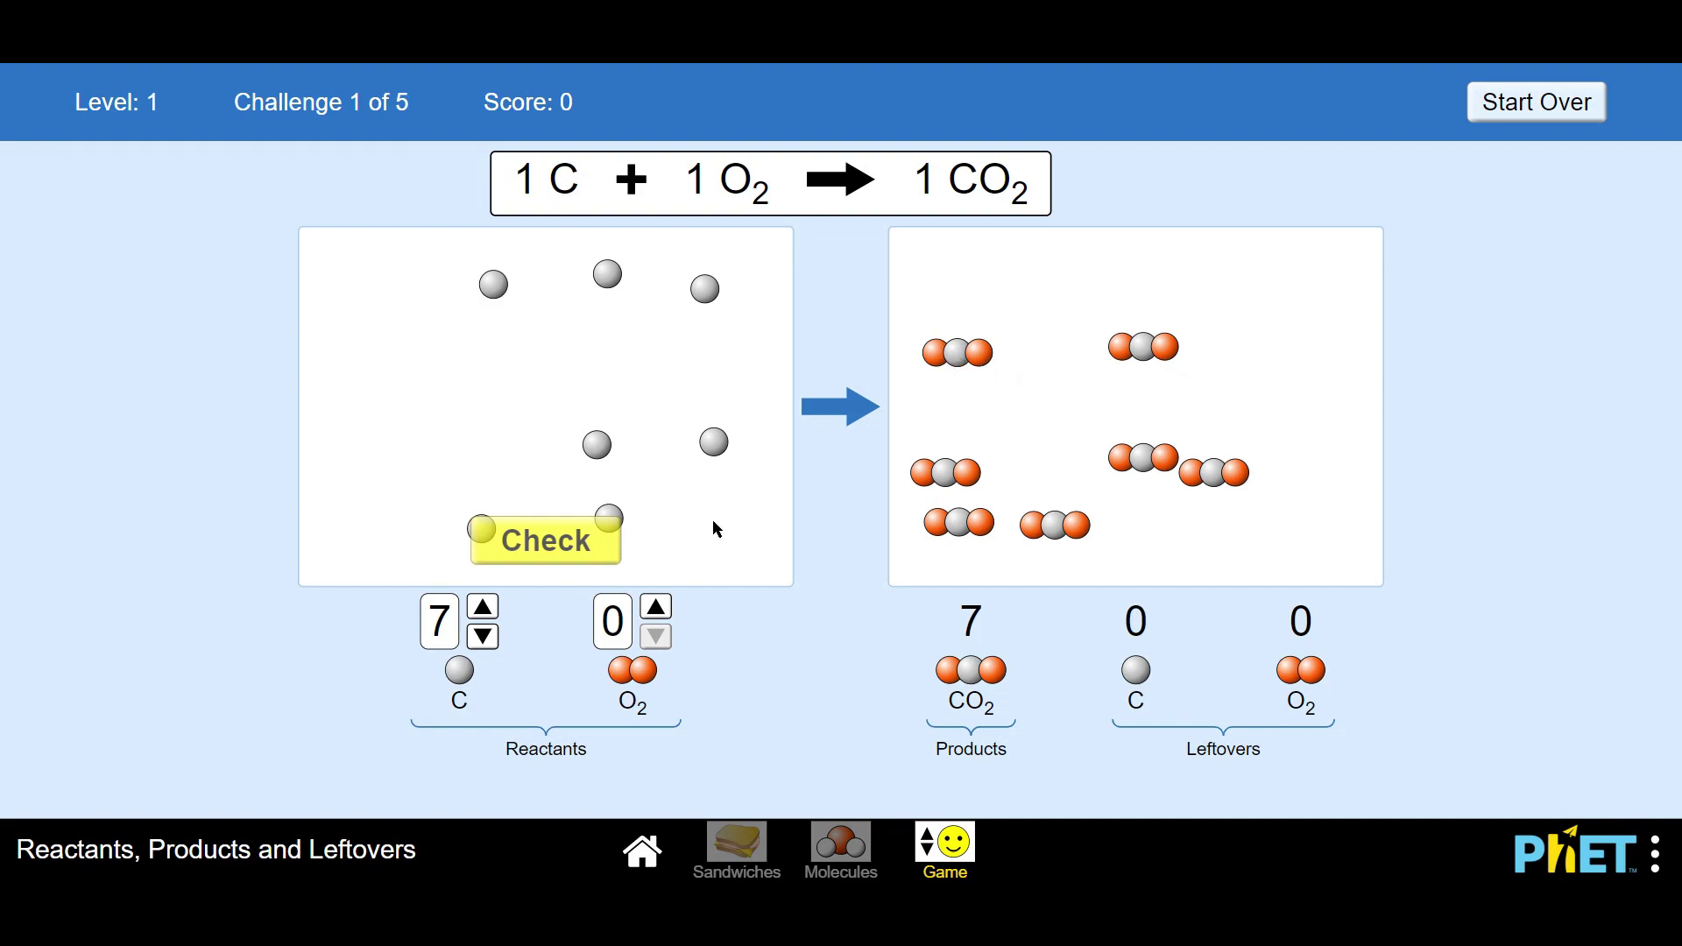
Set the O₂ reactant count to 7 and check the answer.
left_click(659, 607)
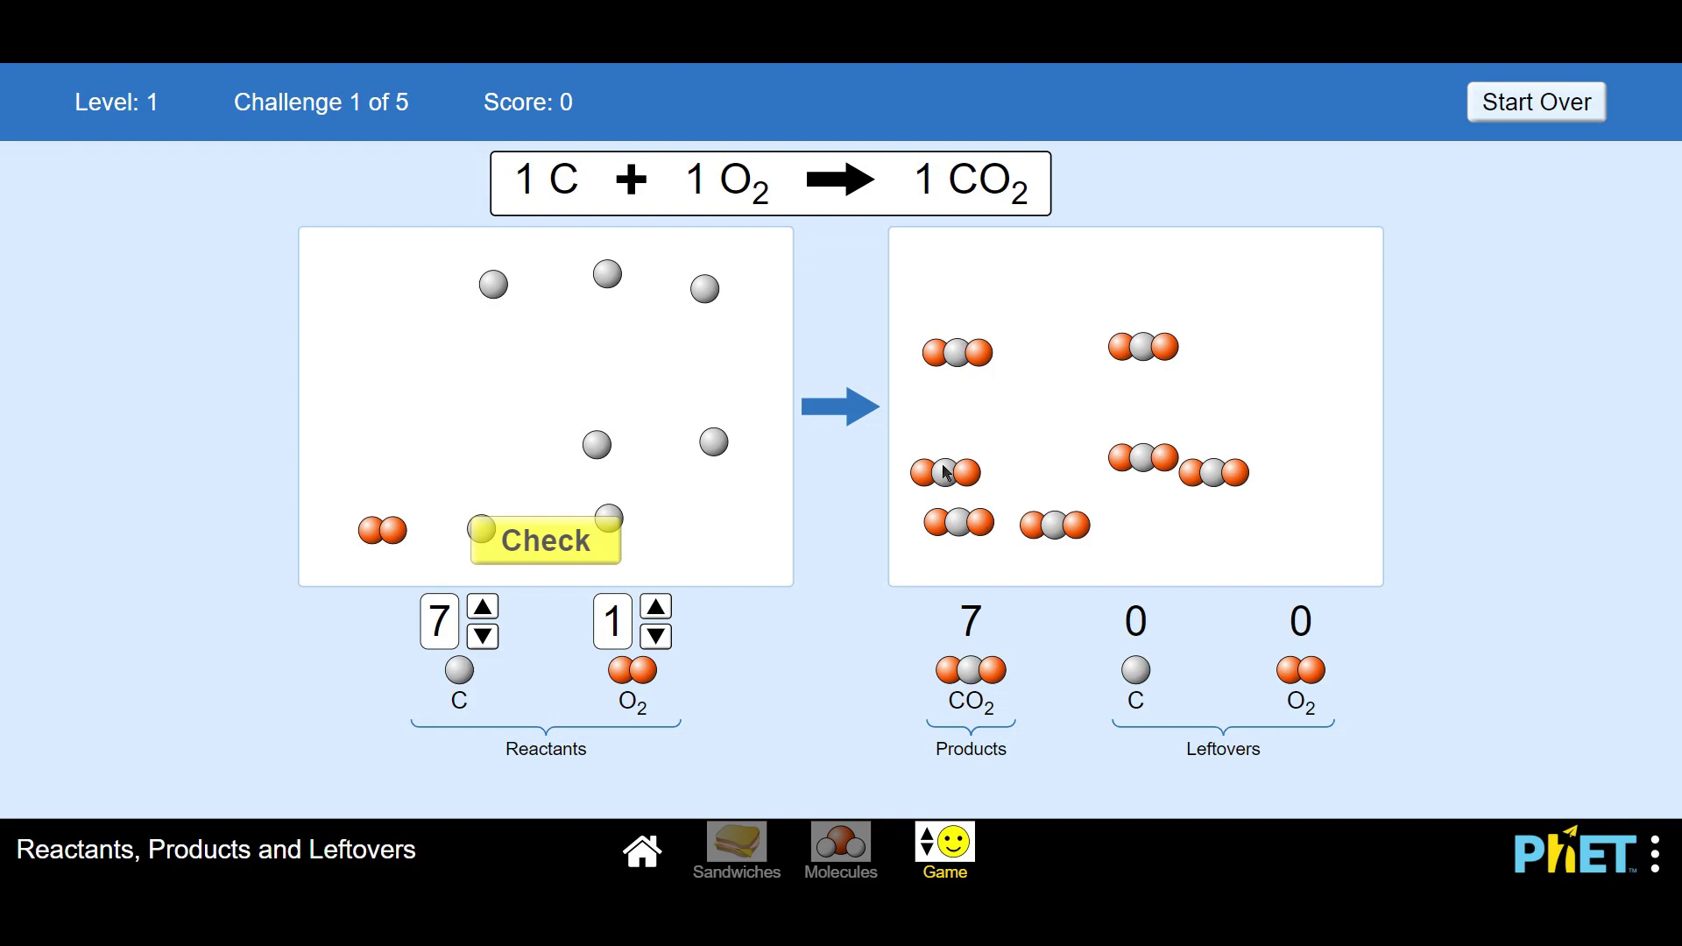
left_click(659, 609)
left_click(659, 609)
left_click(659, 609)
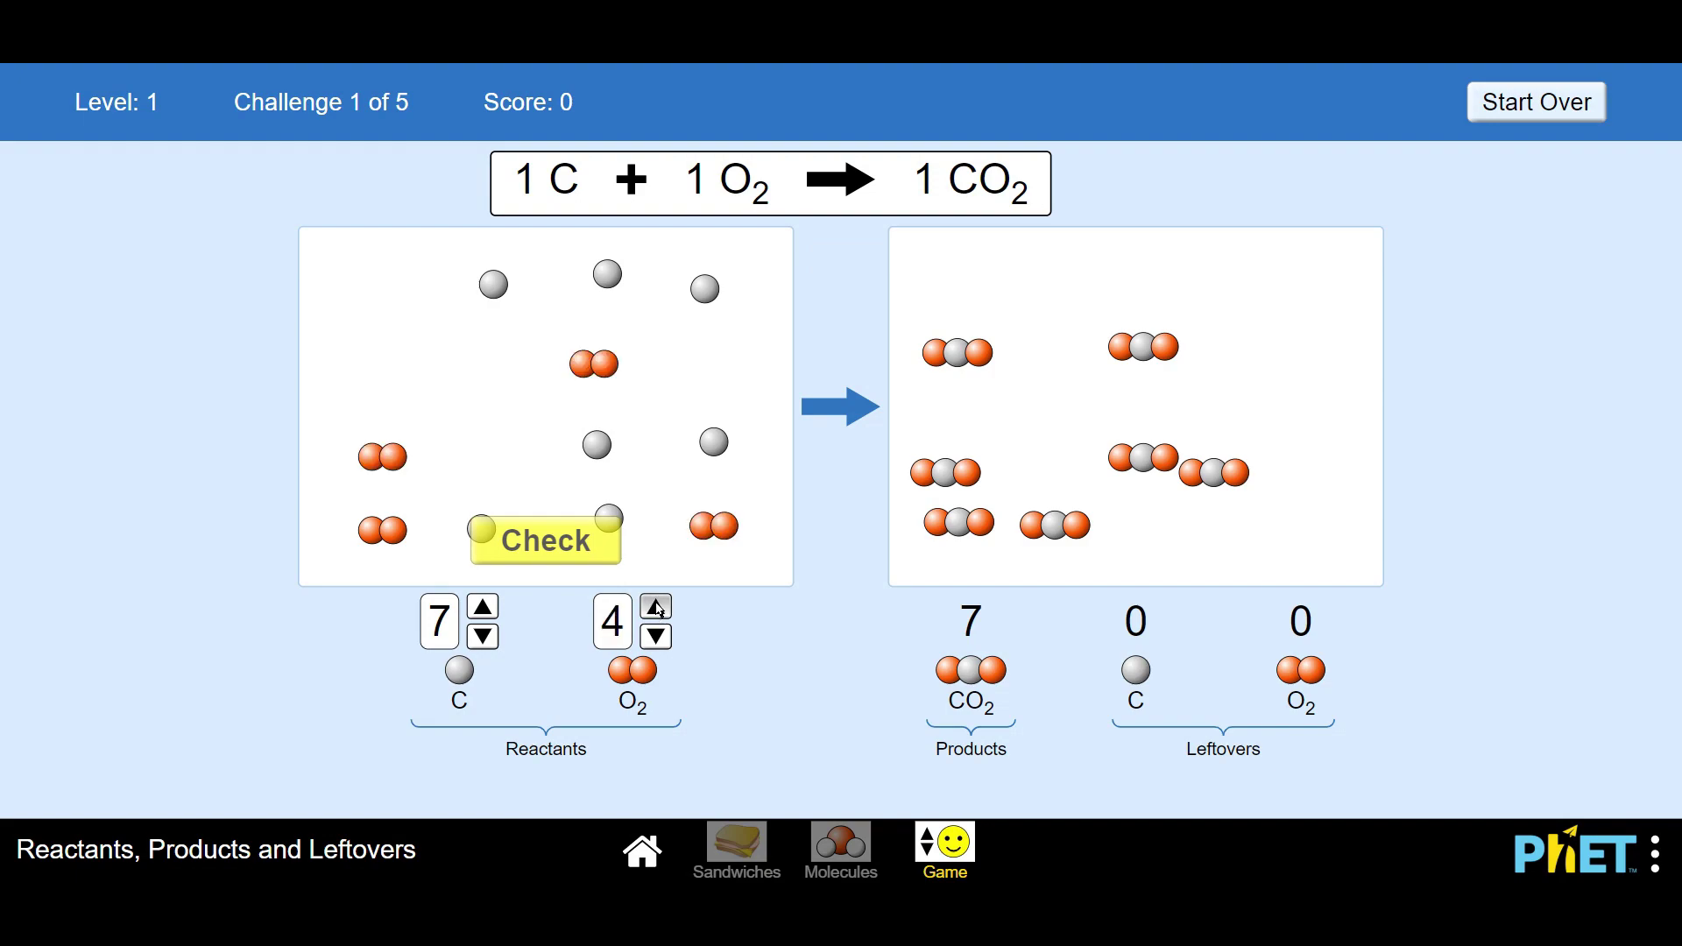
left_click(659, 609)
left_click(659, 609)
left_click(659, 609)
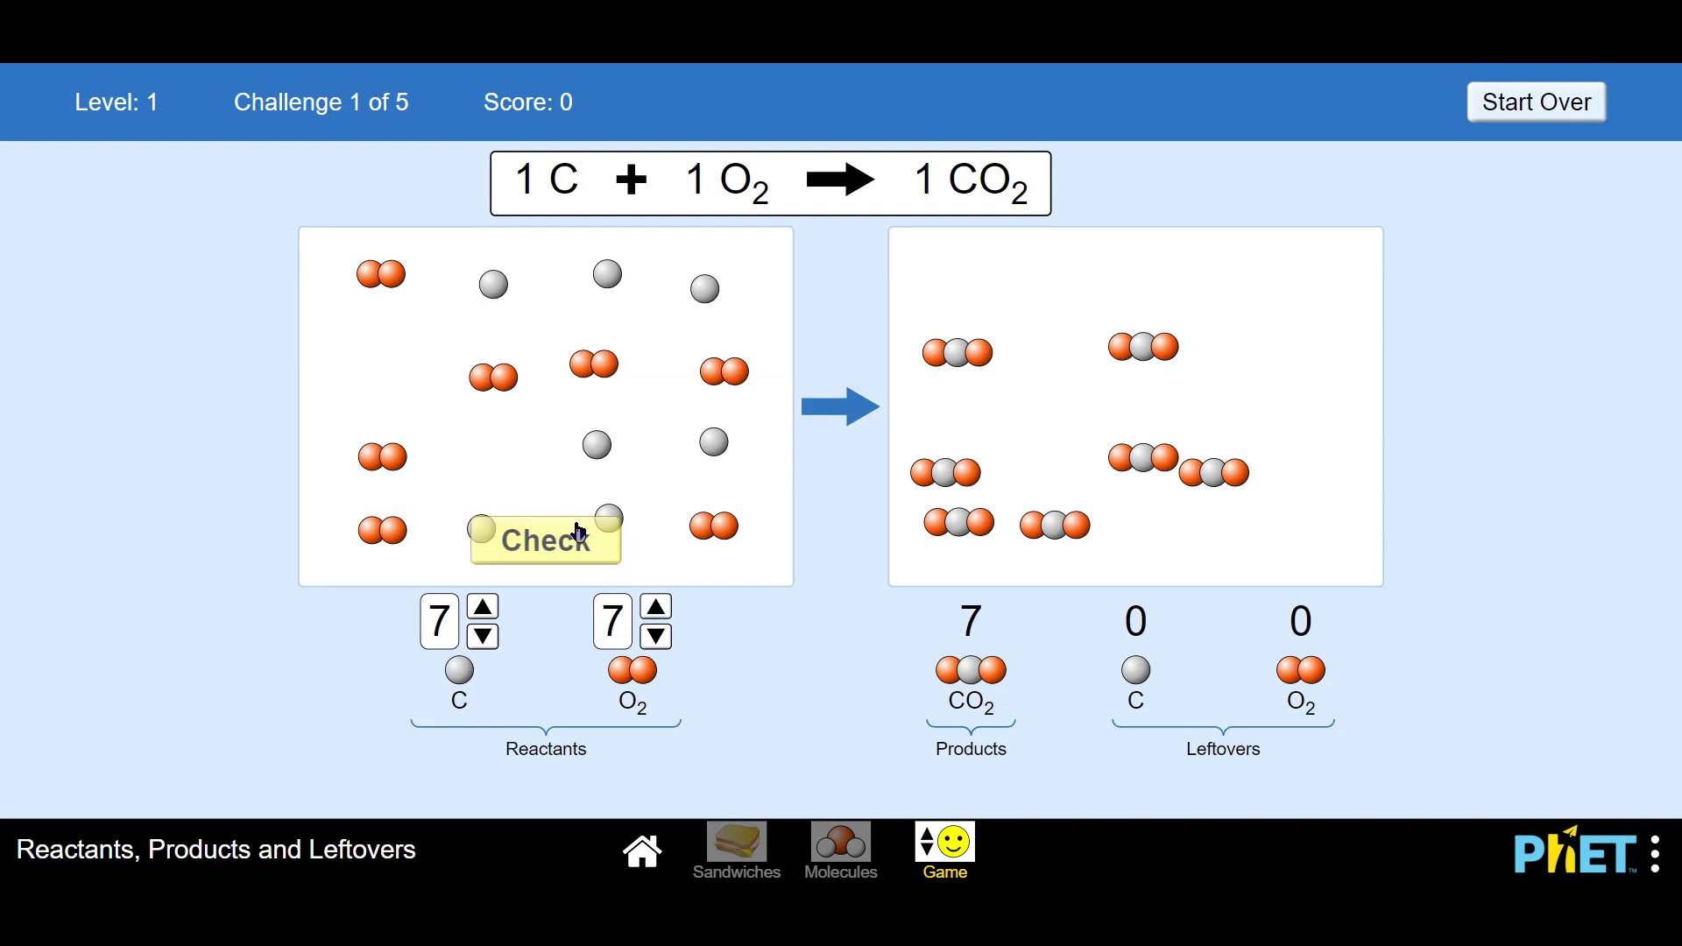
left_click(547, 549)
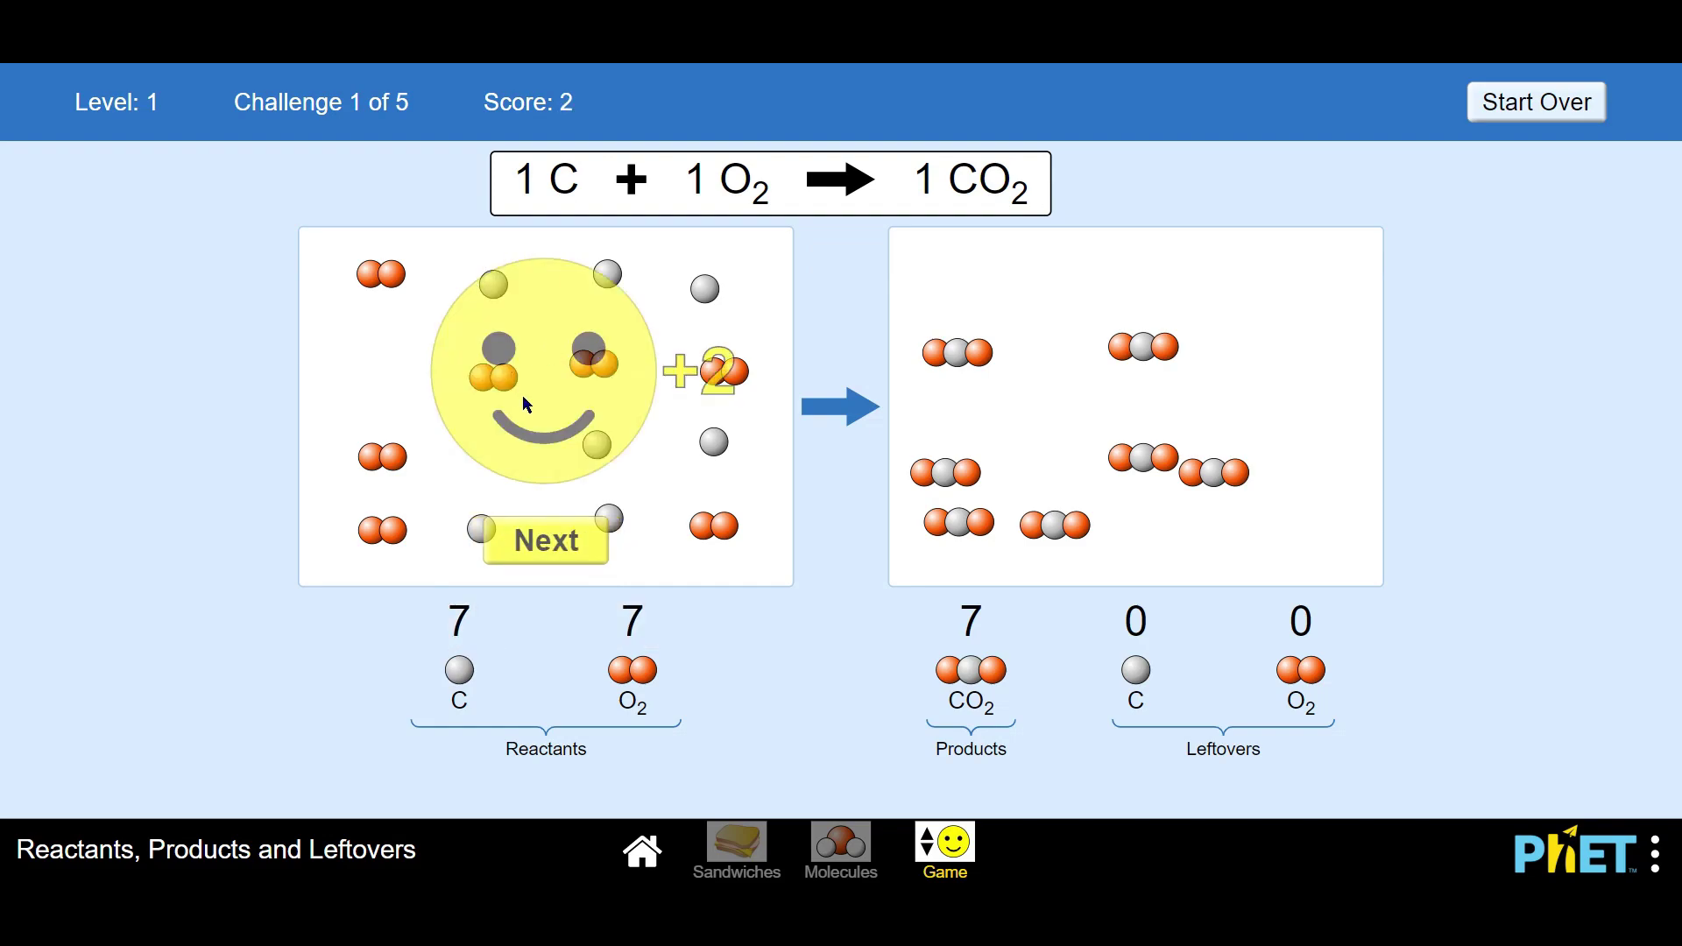
Advance past the first challenge and switch the game from Level 1 to Level 3.
left_click(528, 535)
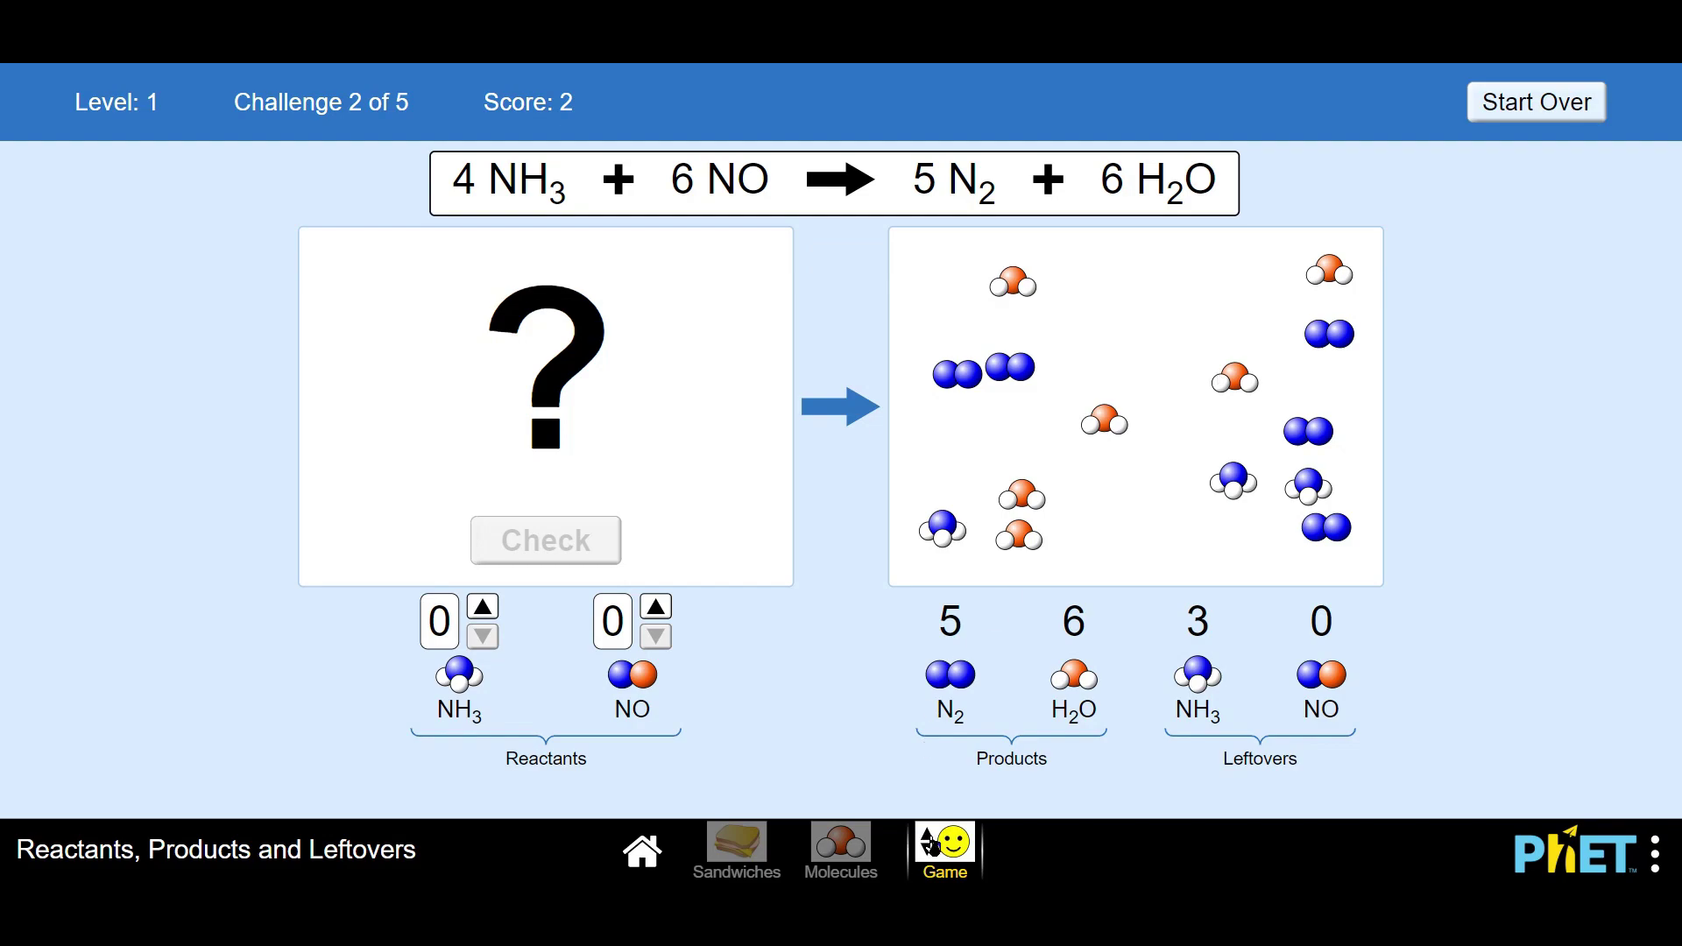
left_click(1500, 115)
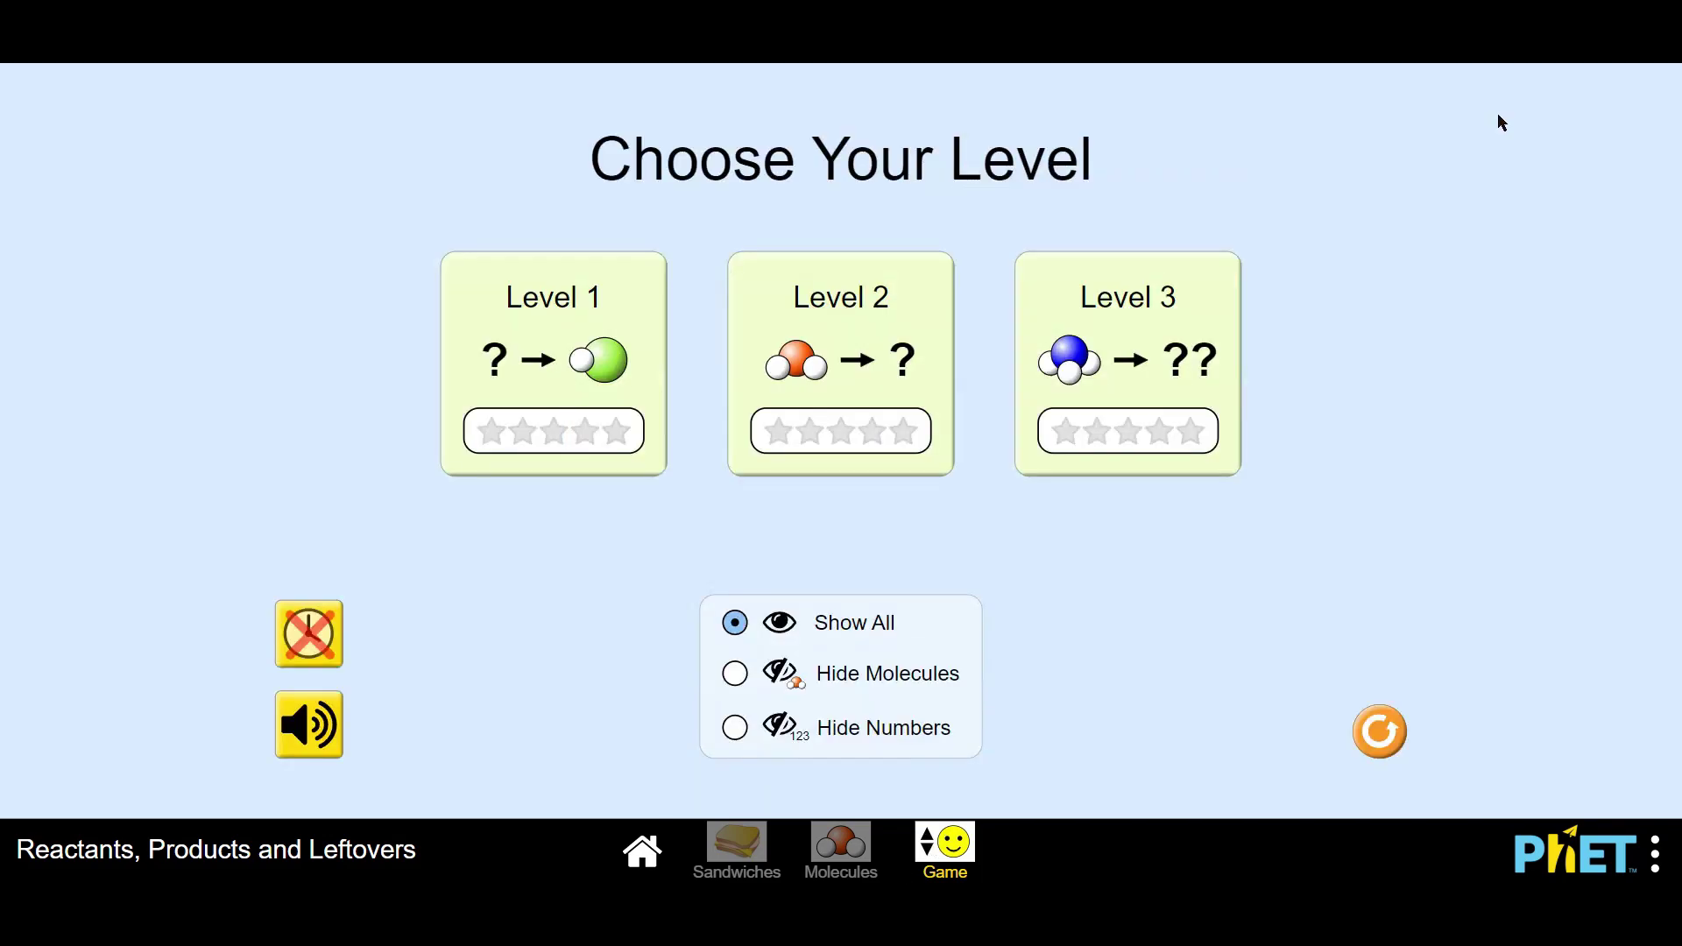
left_click(1054, 292)
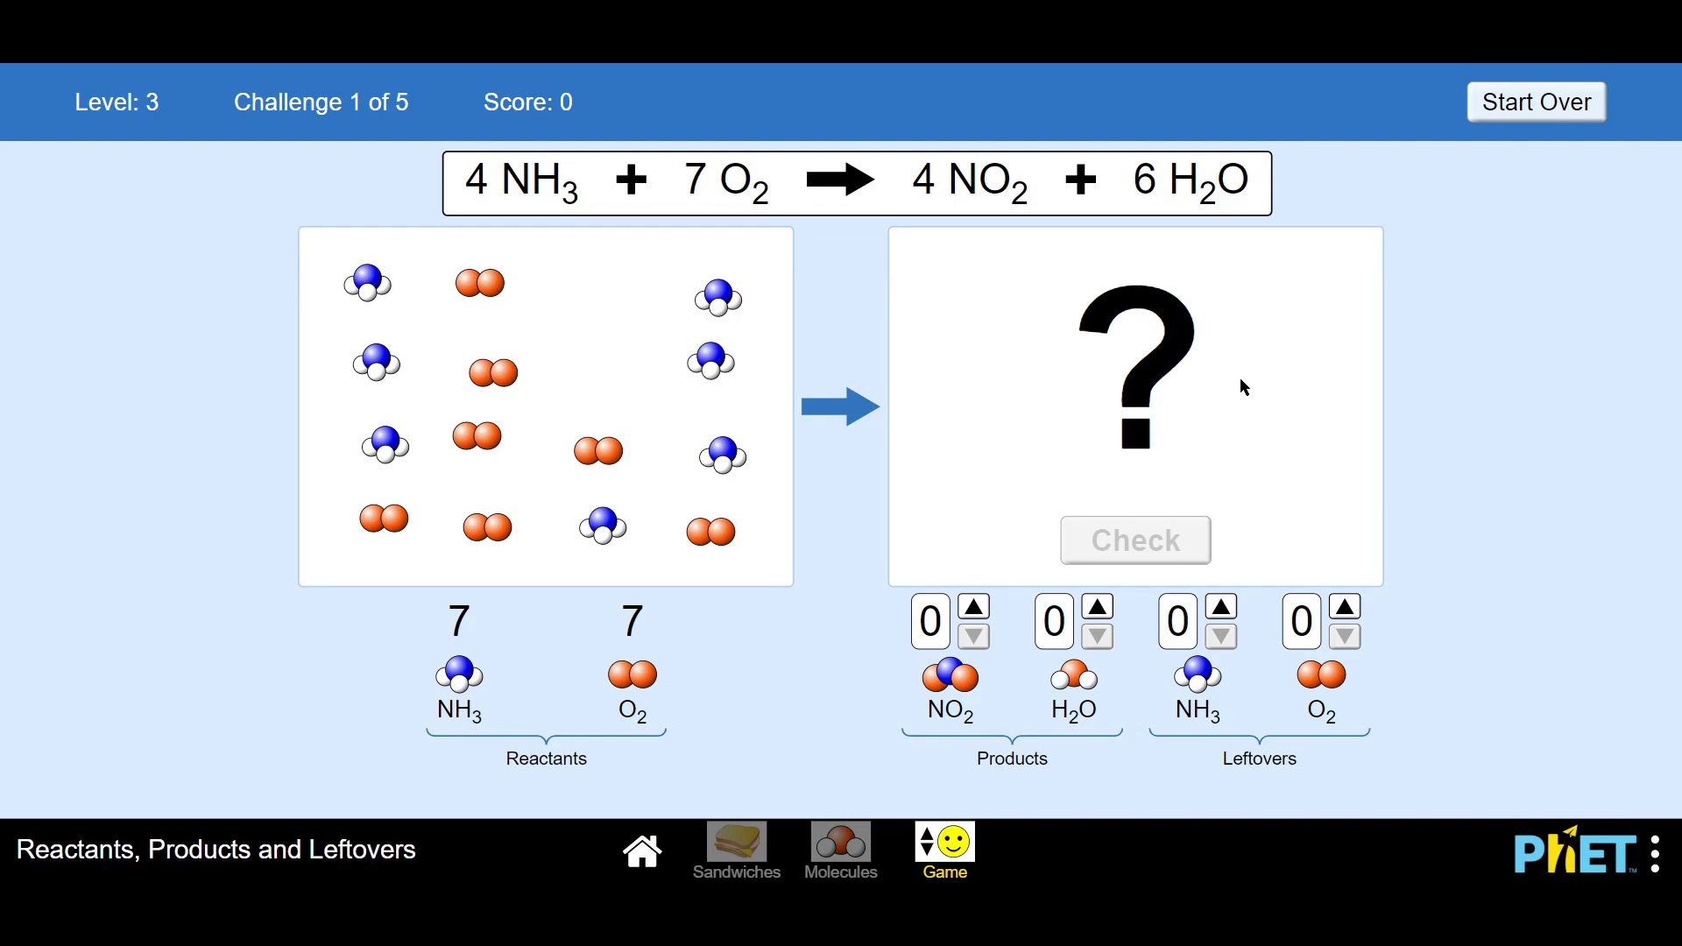
Try adding one molecule of each product and leftover, and return all four counts to 0.
left_click(973, 607)
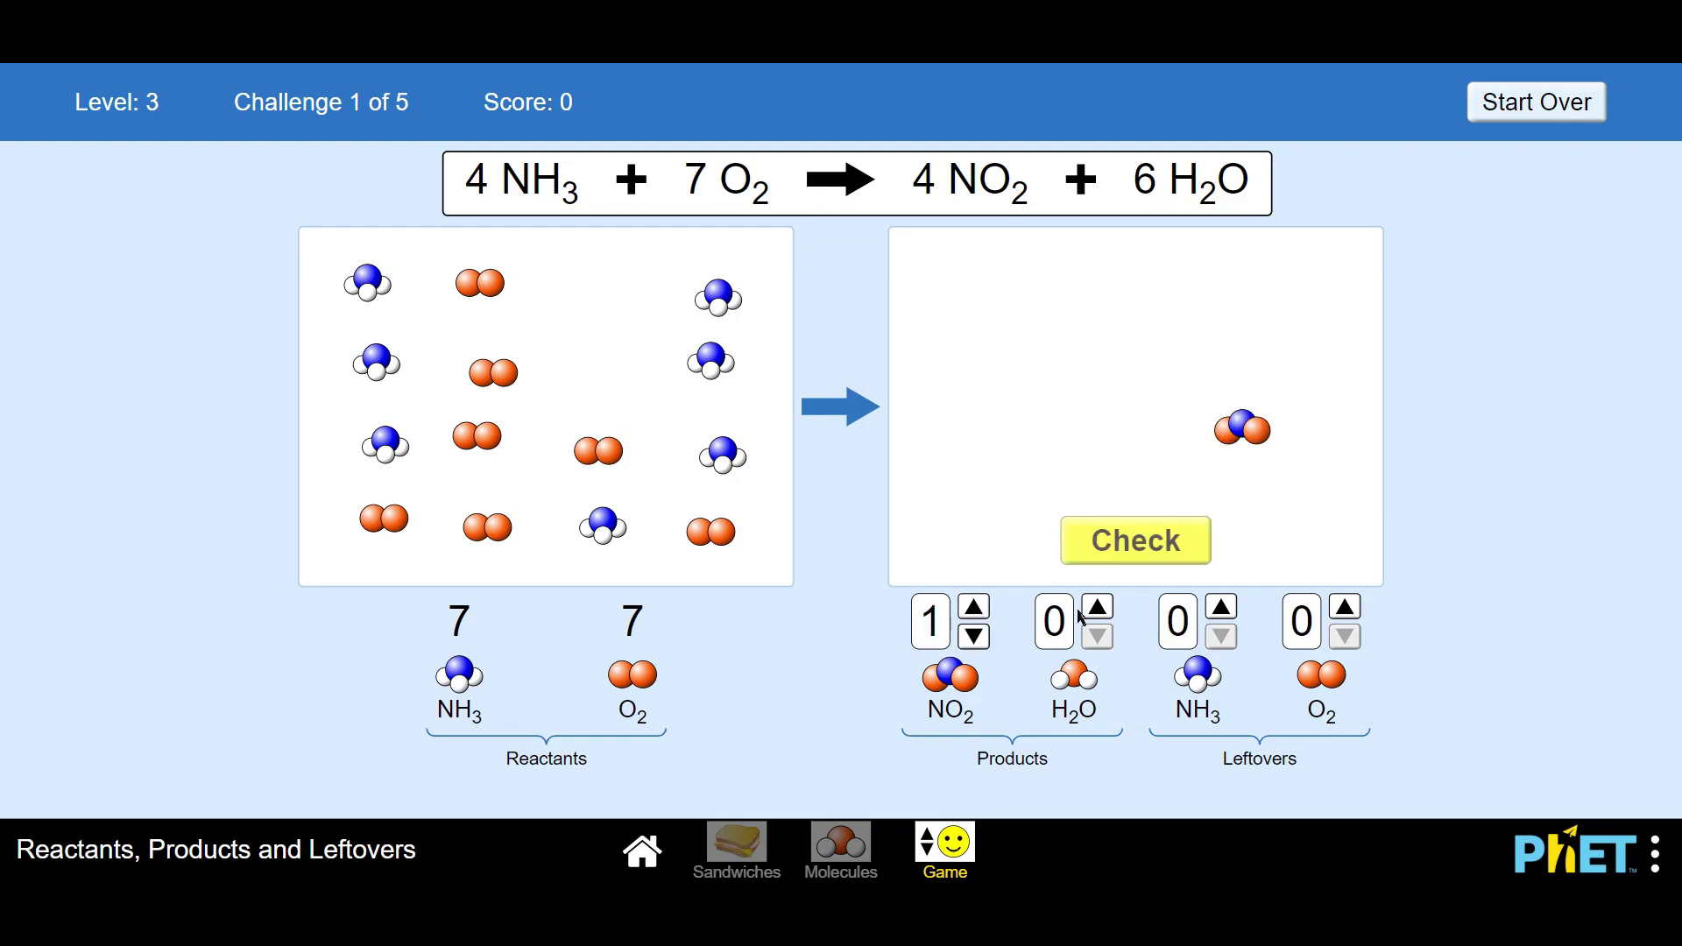
left_click(1098, 608)
left_click(1221, 607)
left_click(1346, 608)
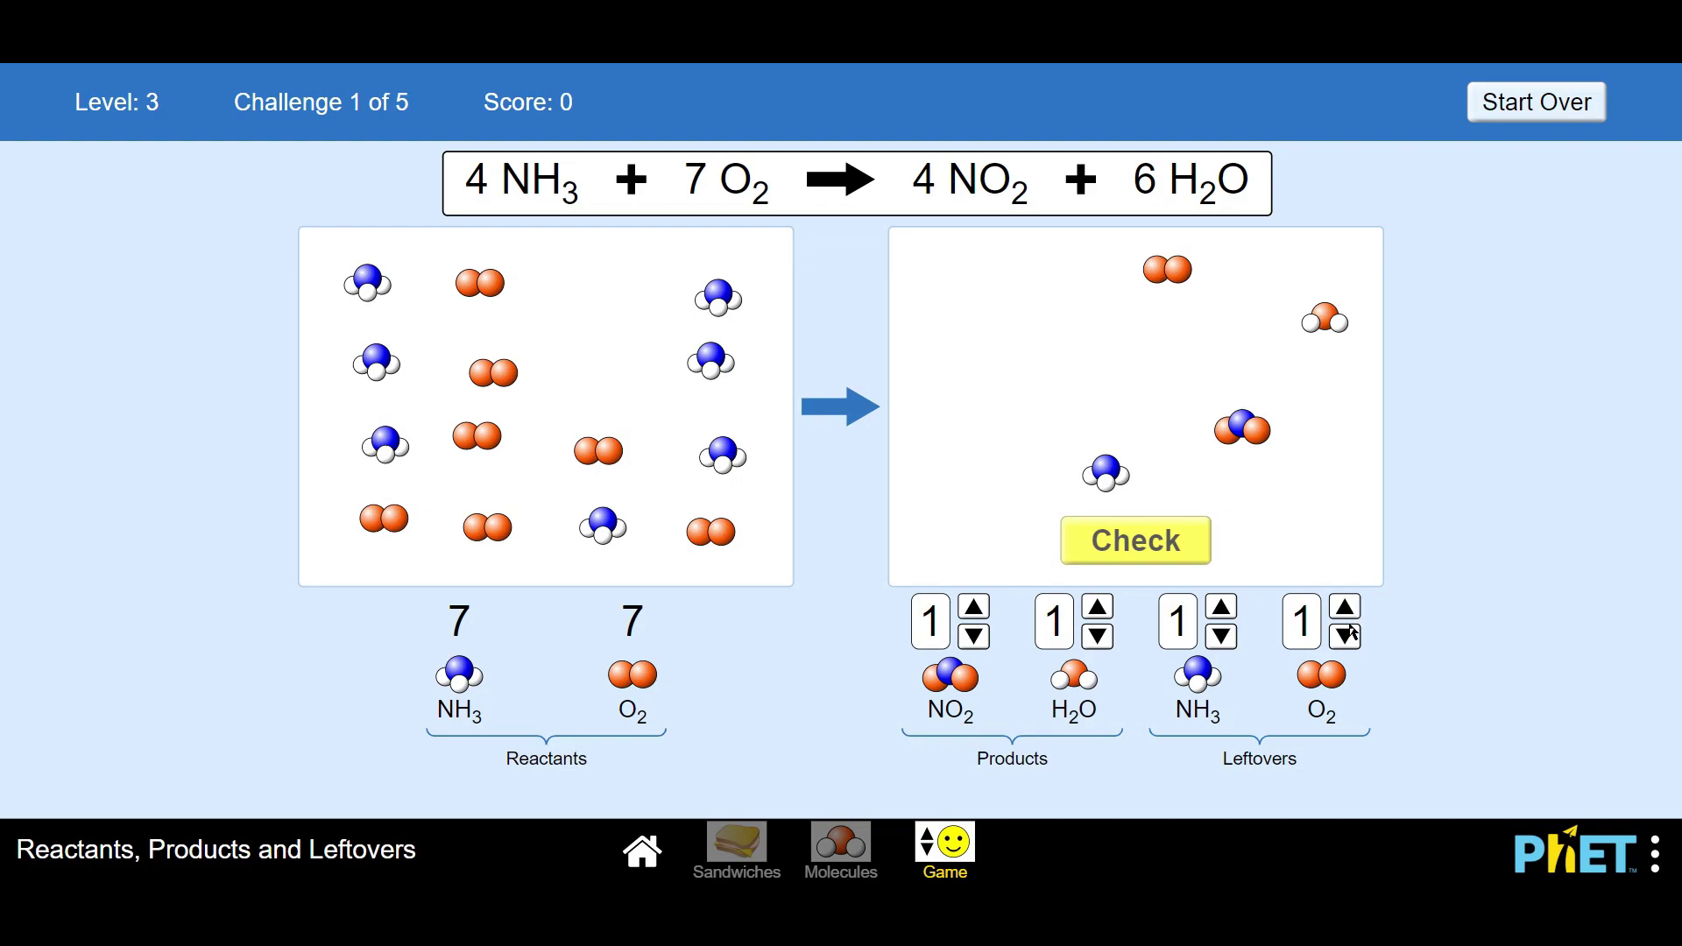
left_click(1350, 635)
left_click(1224, 637)
left_click(1098, 637)
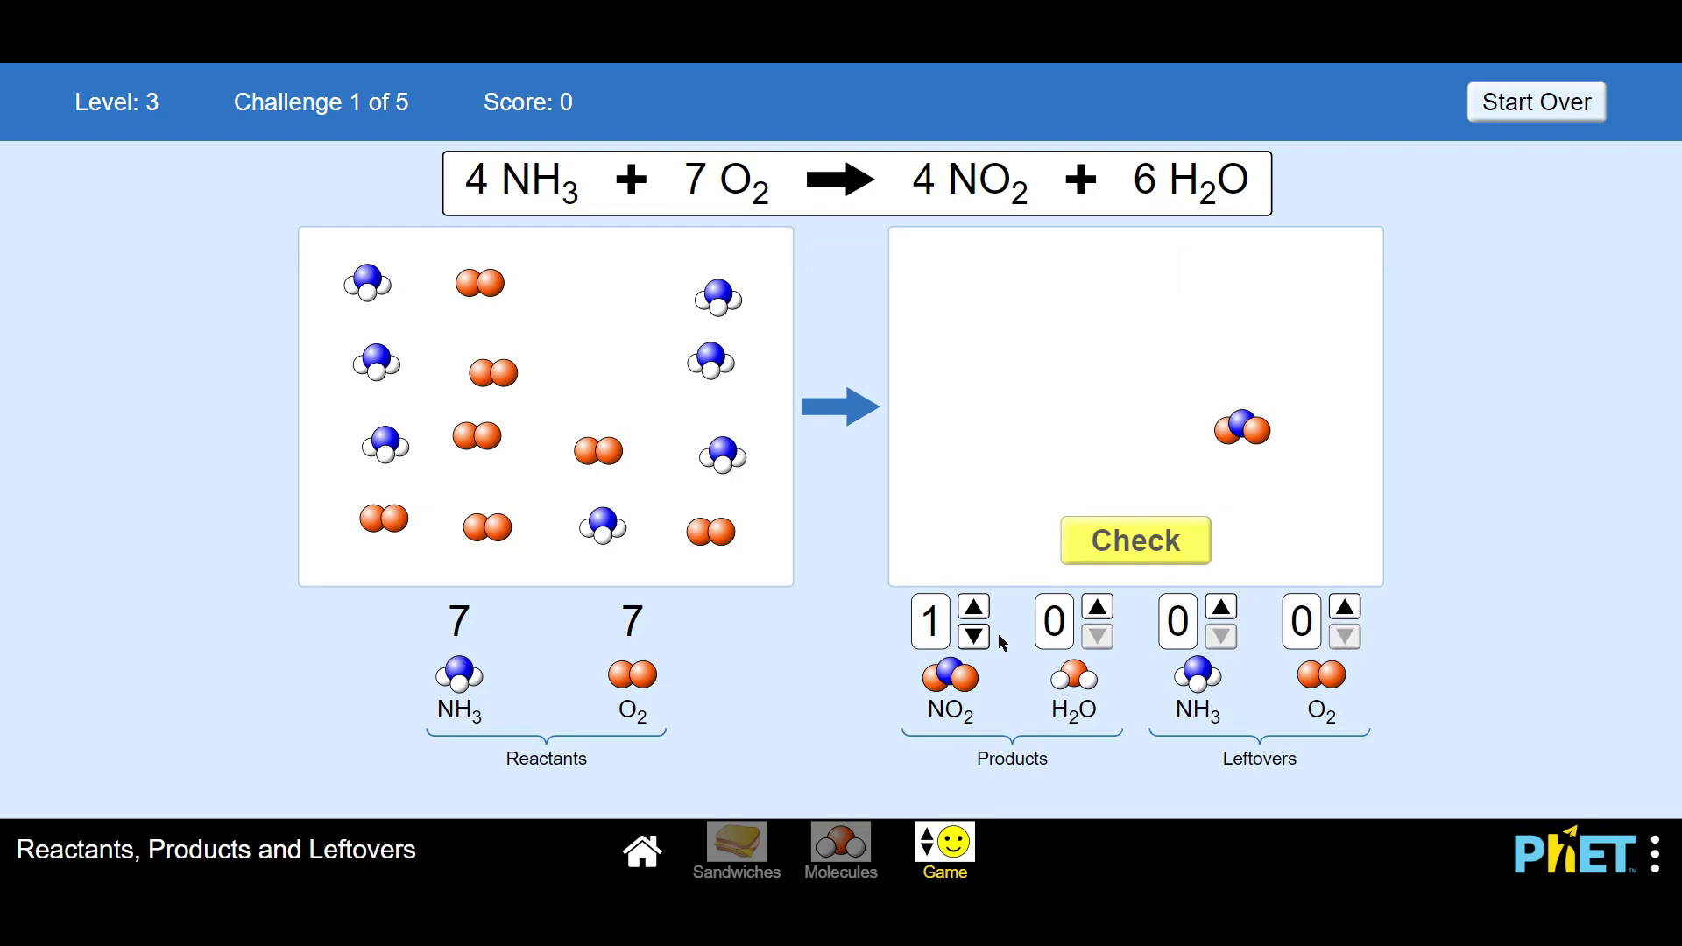
left_click(974, 637)
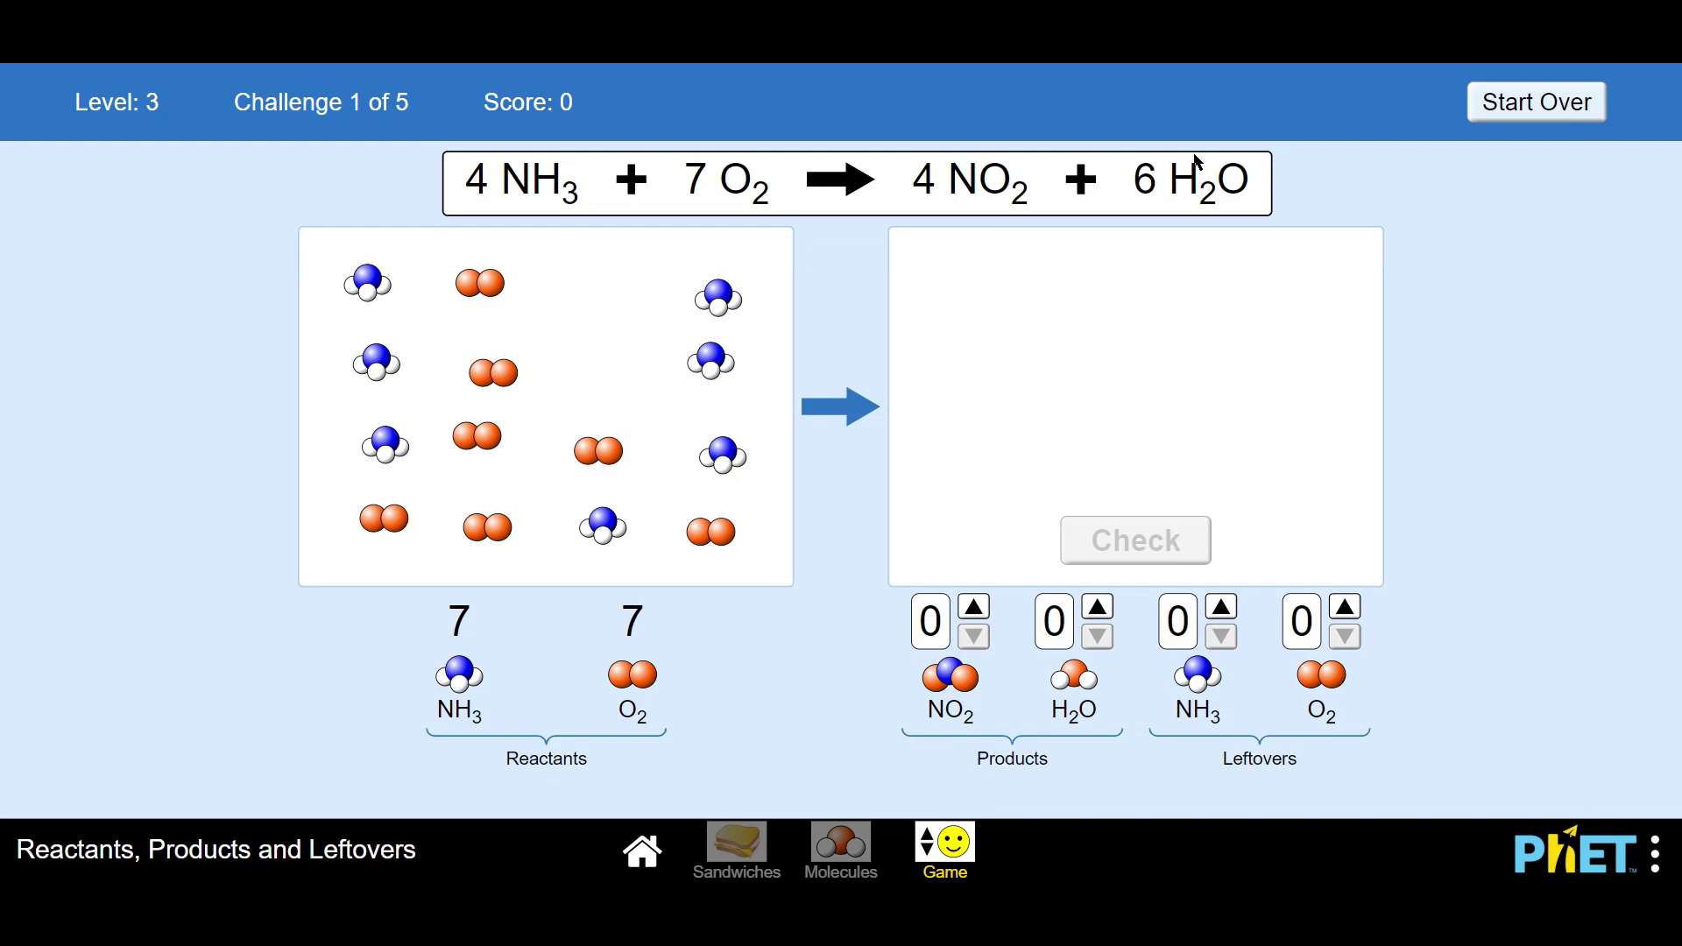
Set the product counts to 4 NO₂ and 6 H₂O for the NH₃ and O₂ reaction.
left_click(974, 607)
left_click(974, 607)
left_click(973, 607)
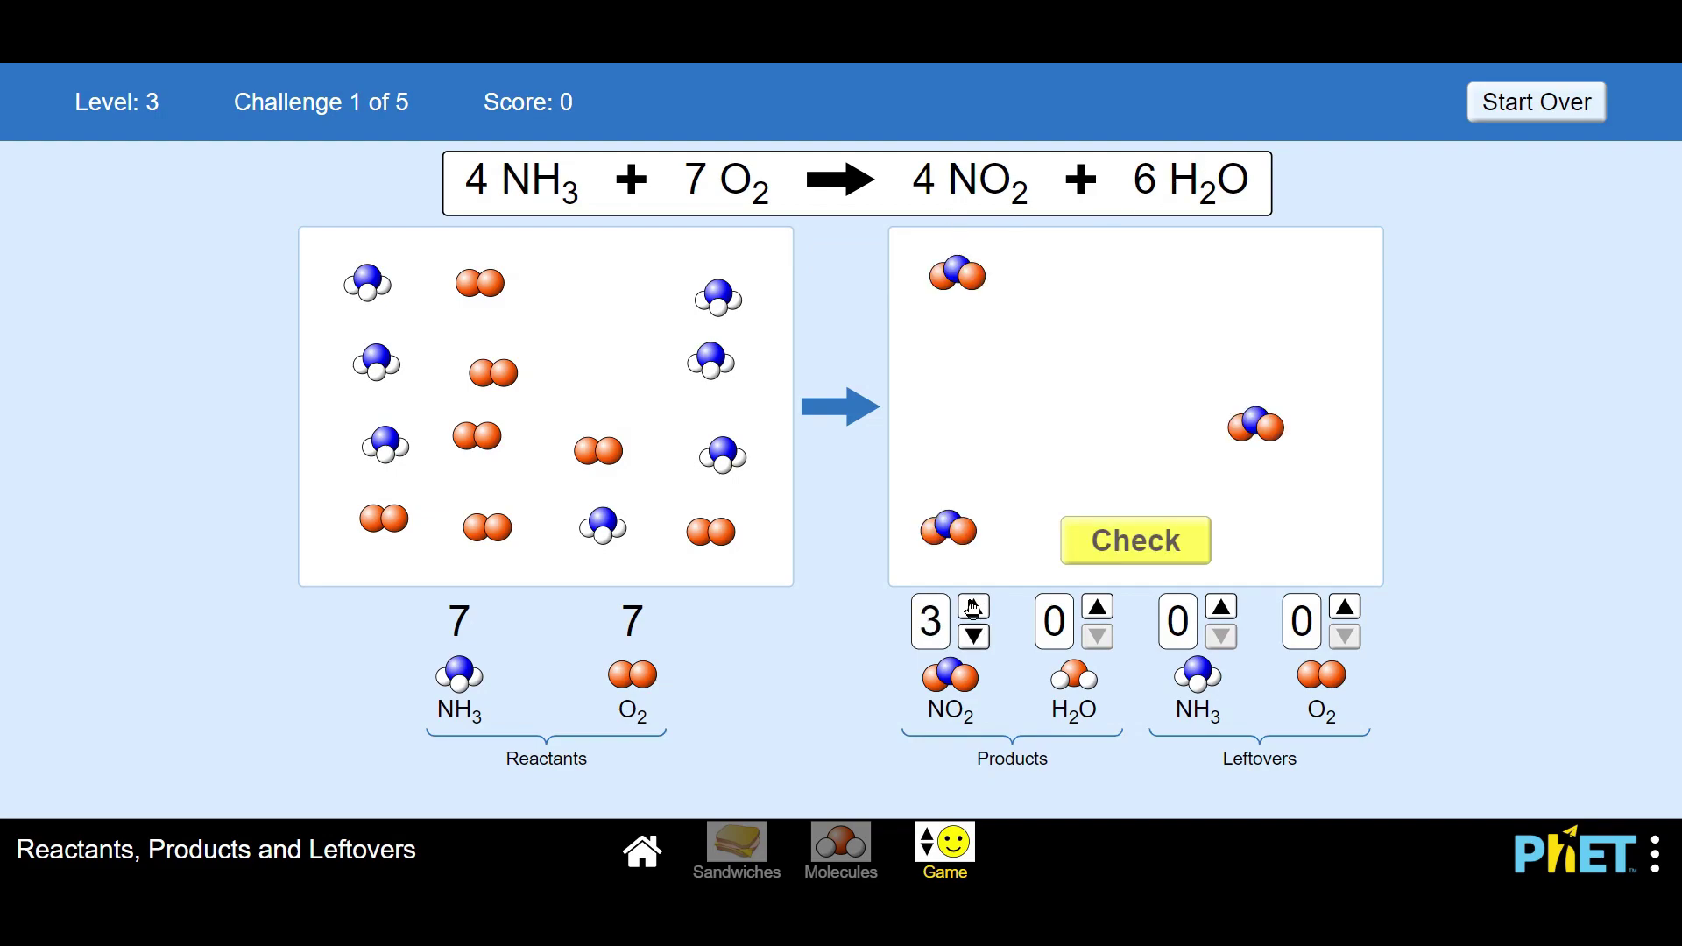
left_click(973, 607)
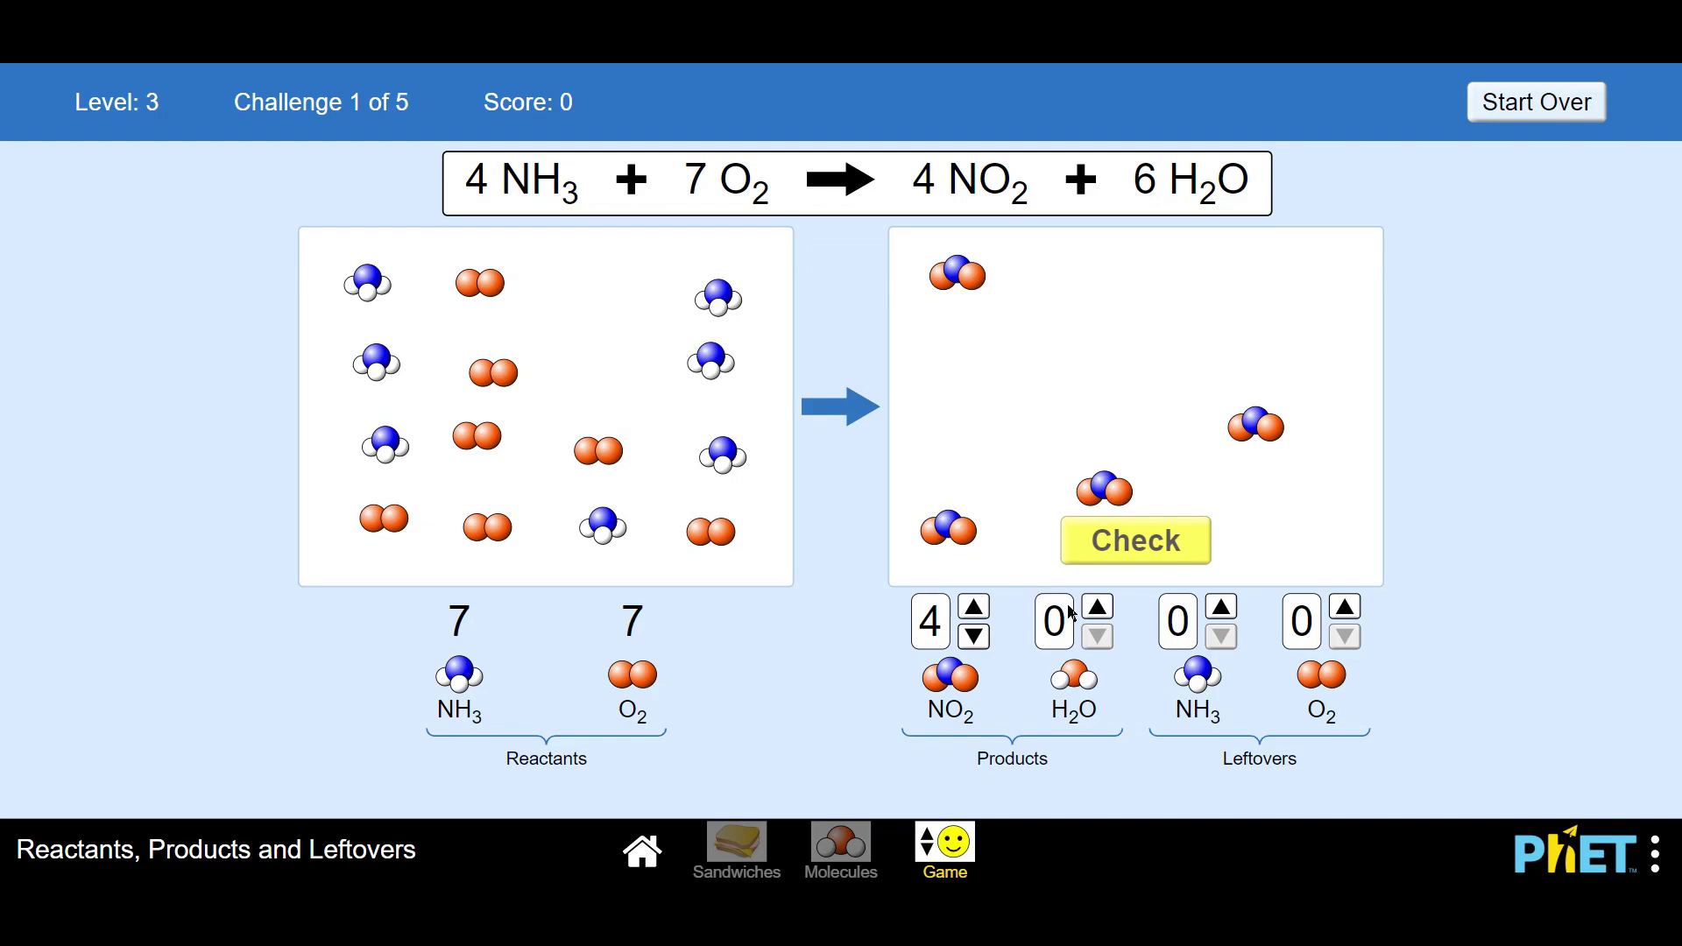
left_click(1098, 608)
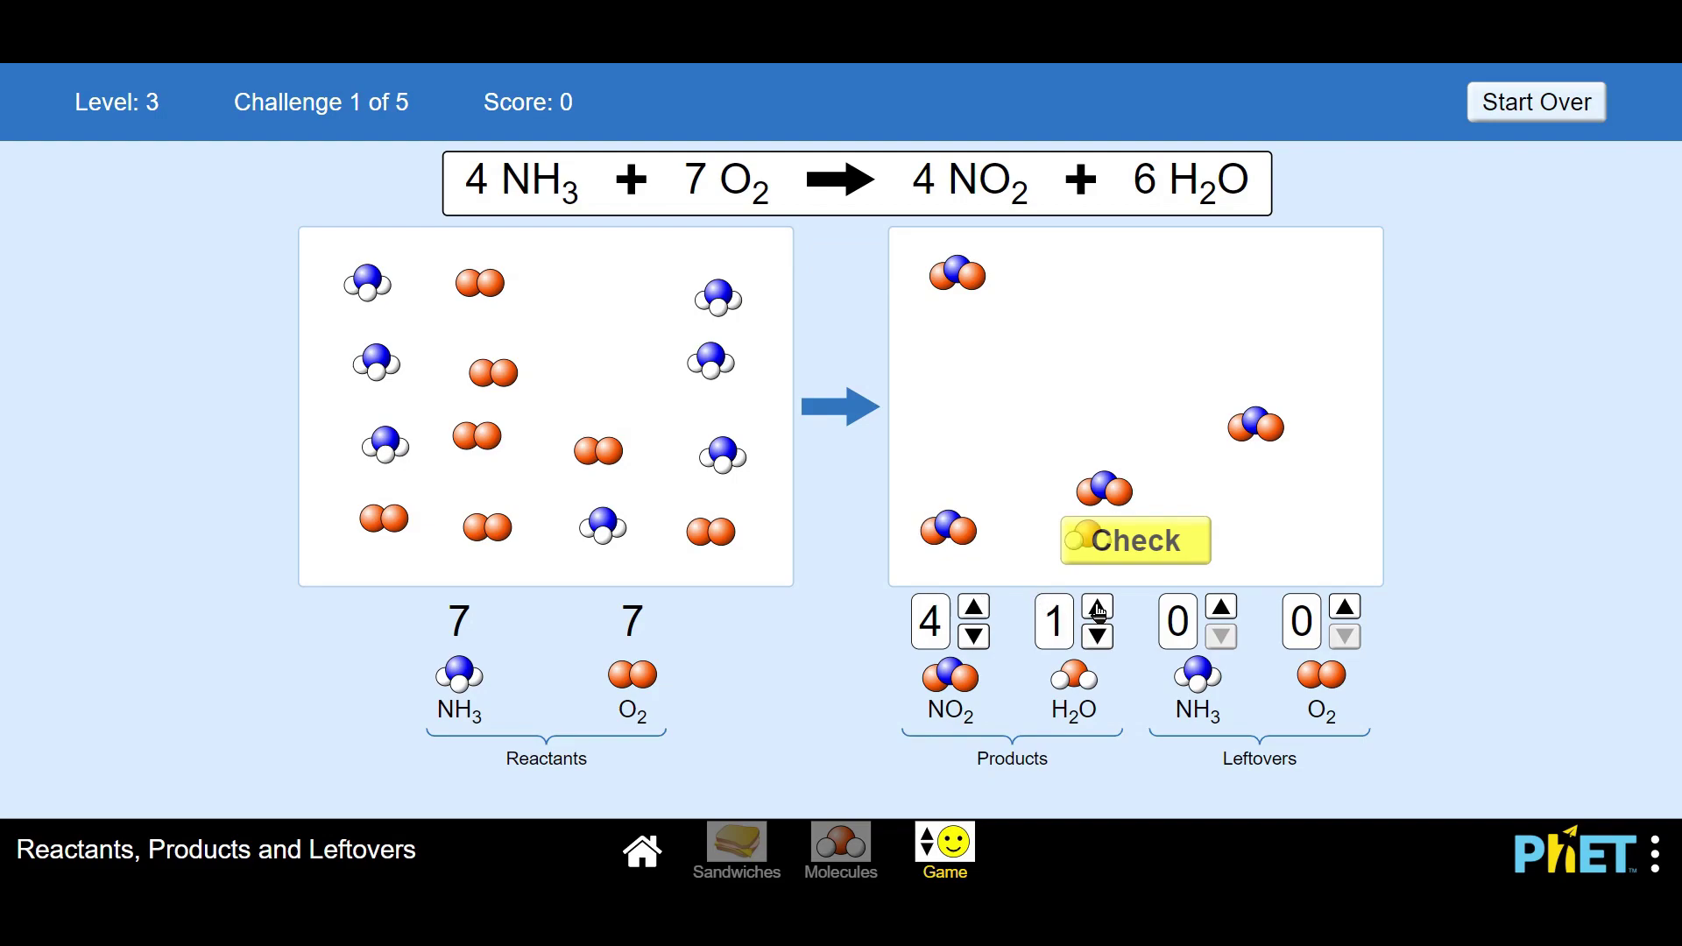
left_click(1098, 607)
left_click(1098, 607)
left_click(1098, 607)
left_click(1098, 607)
left_click(1098, 607)
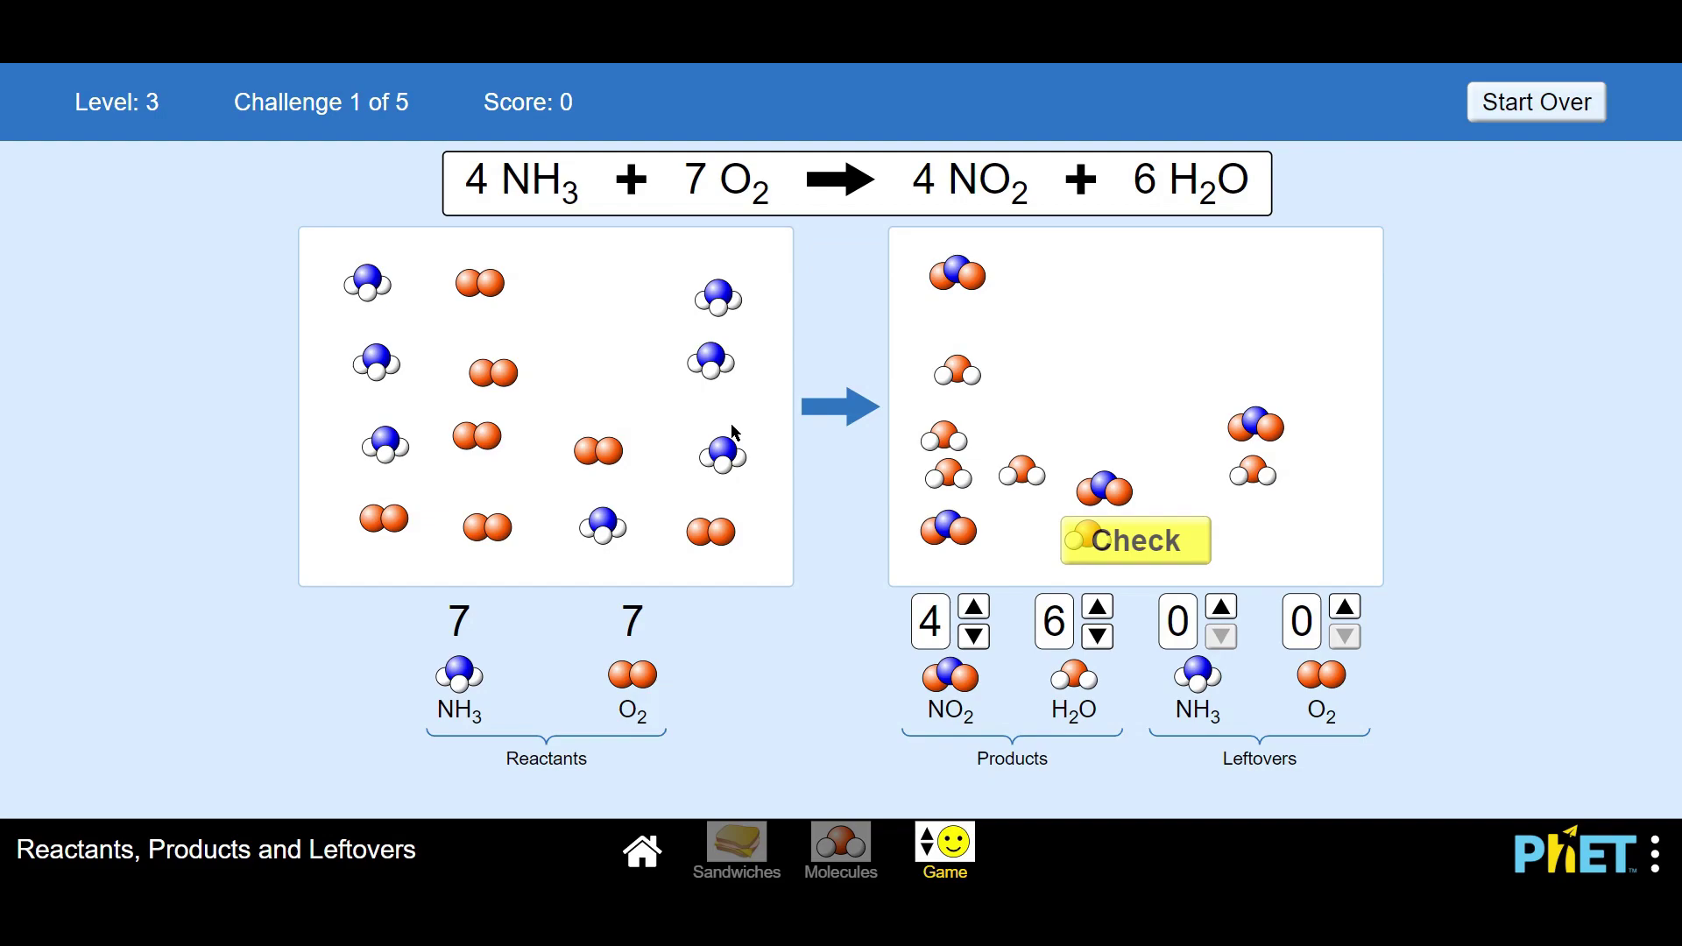
Set the leftover NH₃ count to 3, leaving O₂ at 0, and check the answer.
left_click(1227, 606)
left_click(1227, 606)
left_click(1227, 606)
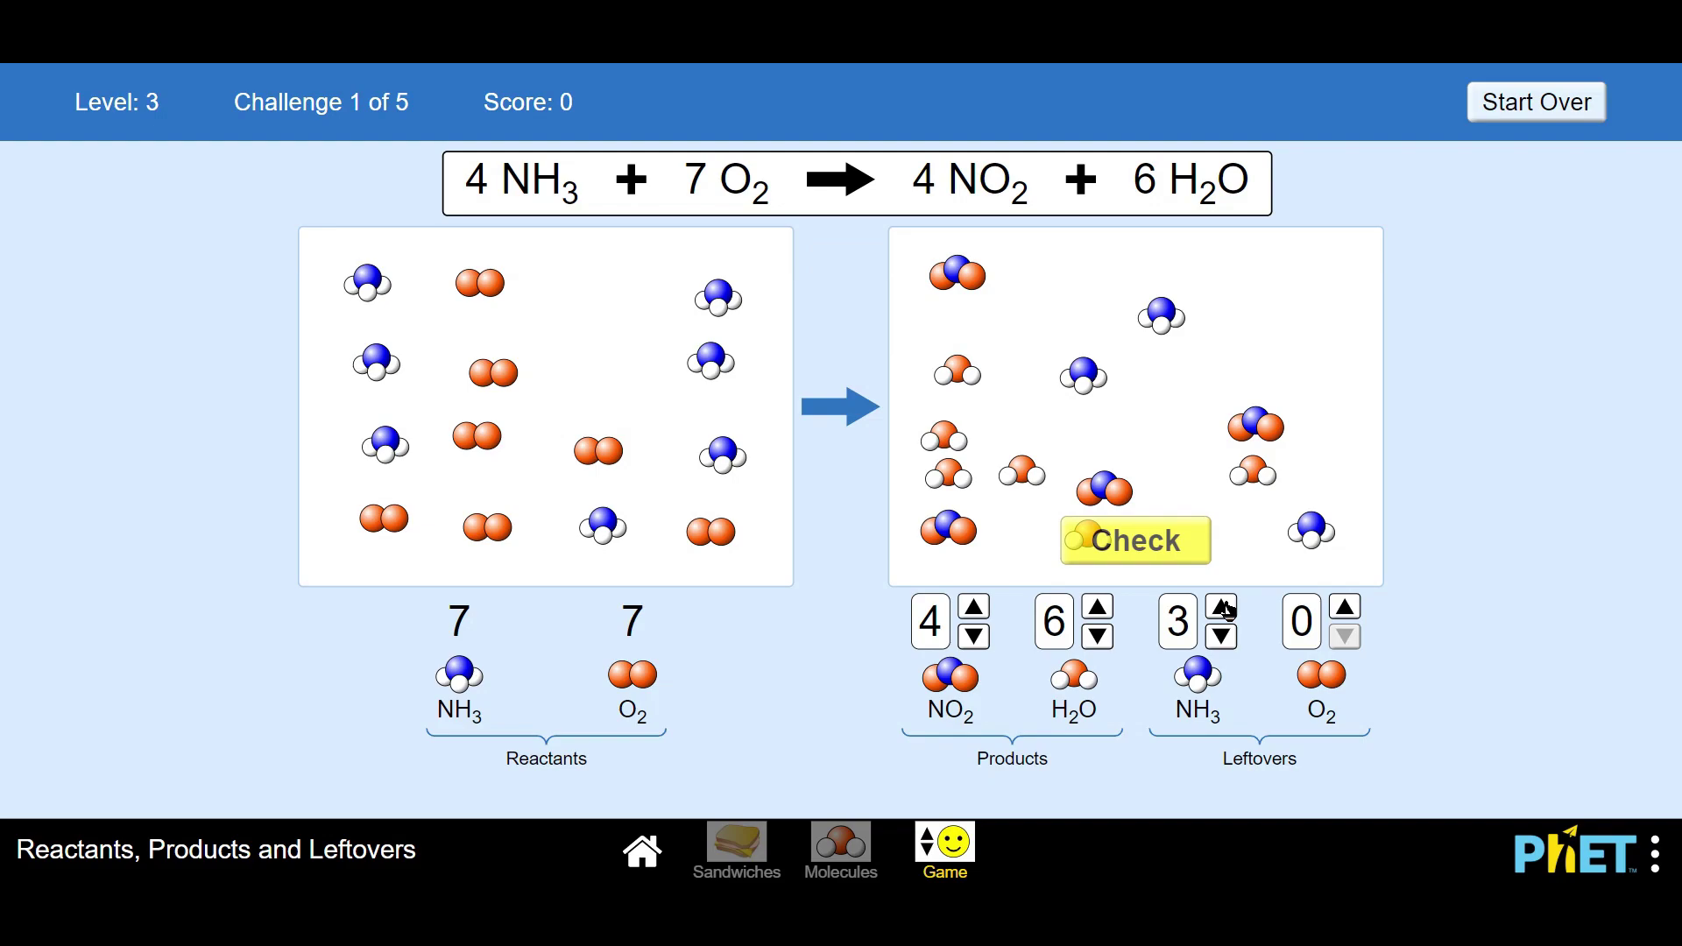
left_click(1143, 540)
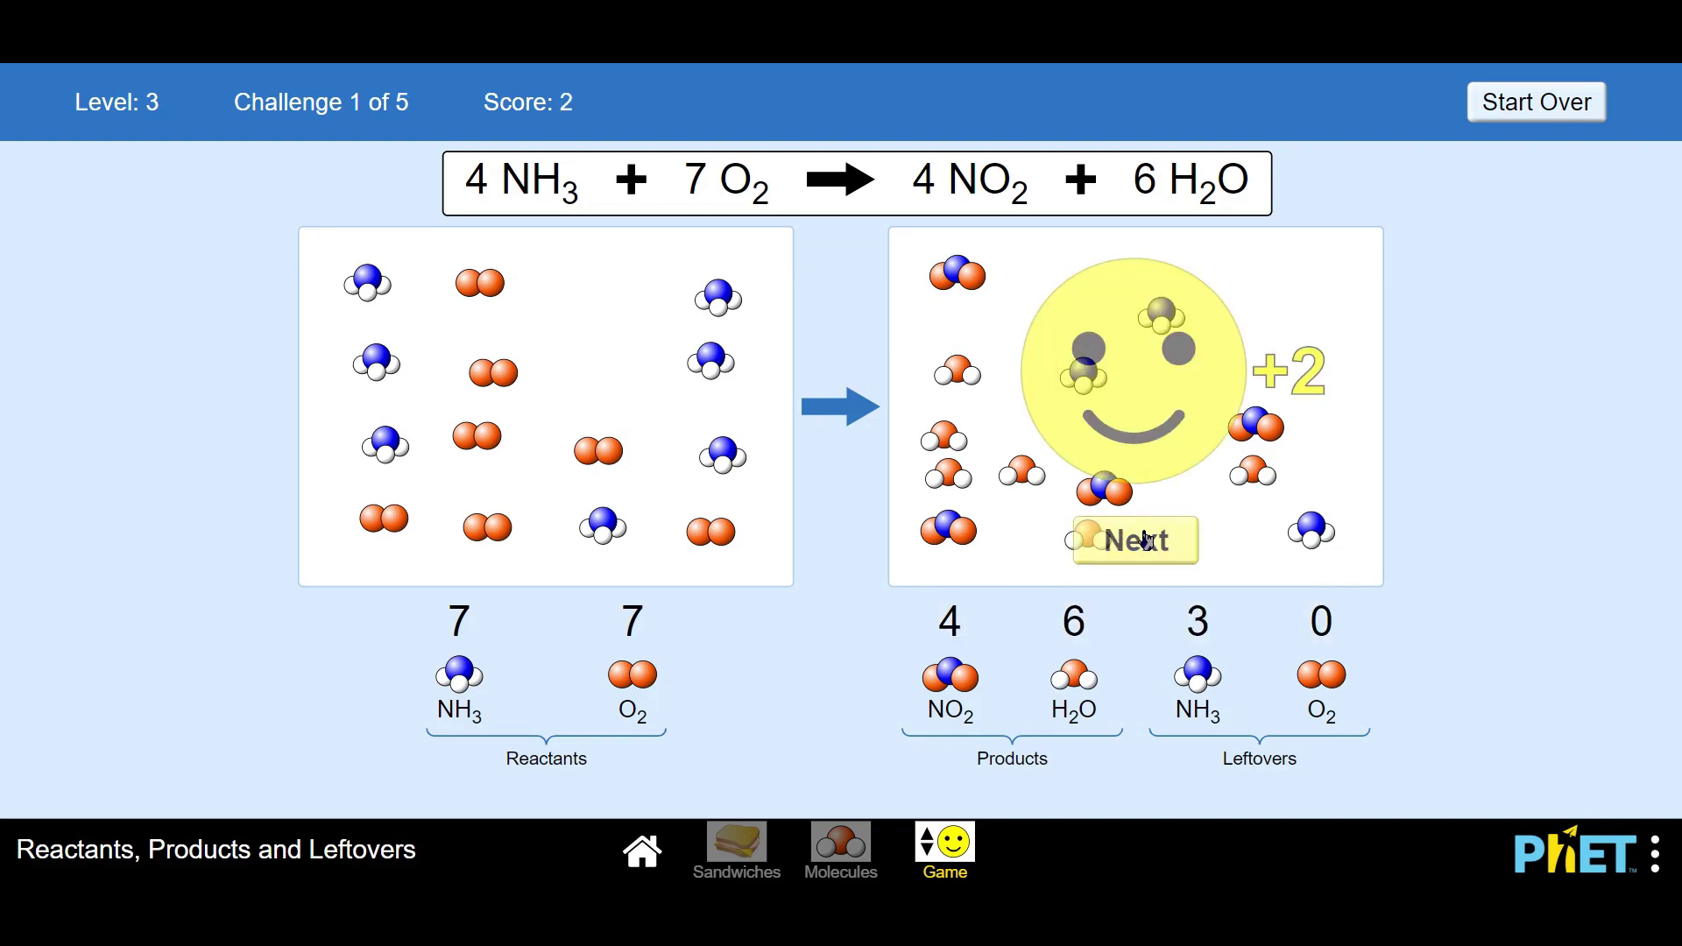